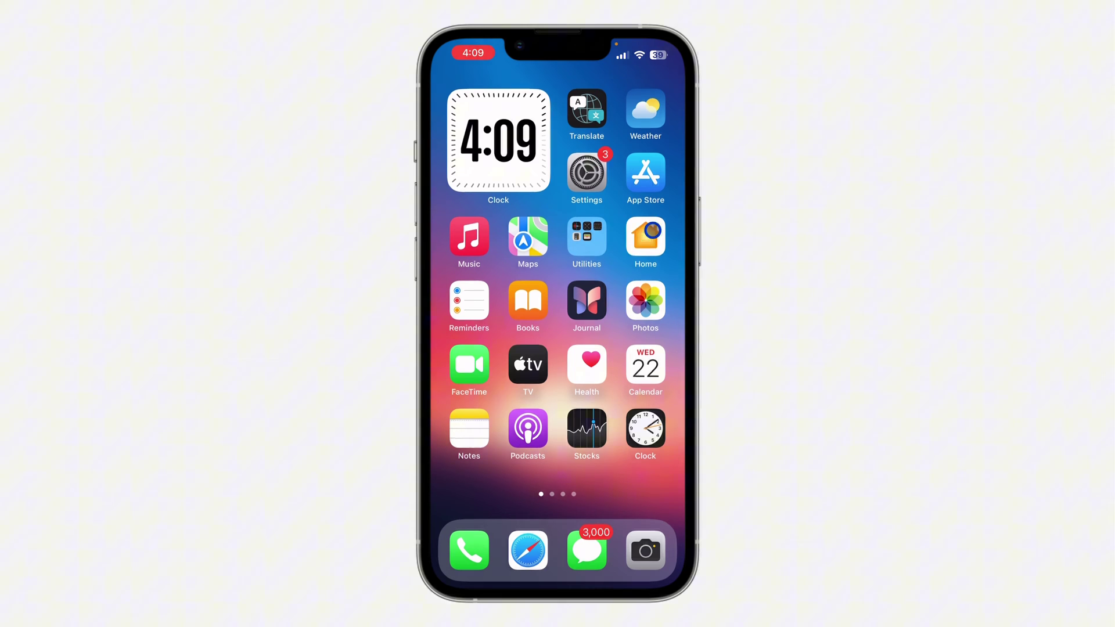
Step: Search Spotlight for 'mum', check the matching Mum contacts, then clear the query
{"action": "mouse_move", "coordinate": [598, 164]}
{"action": "left_mouse_down"}
{"action": "mouse_move", "coordinate": [650, 230]}
{"action": "mouse_move", "coordinate": [631, 262]}
{"action": "left_mouse_up"}
{"action": "left_click", "coordinate": [631, 235]}
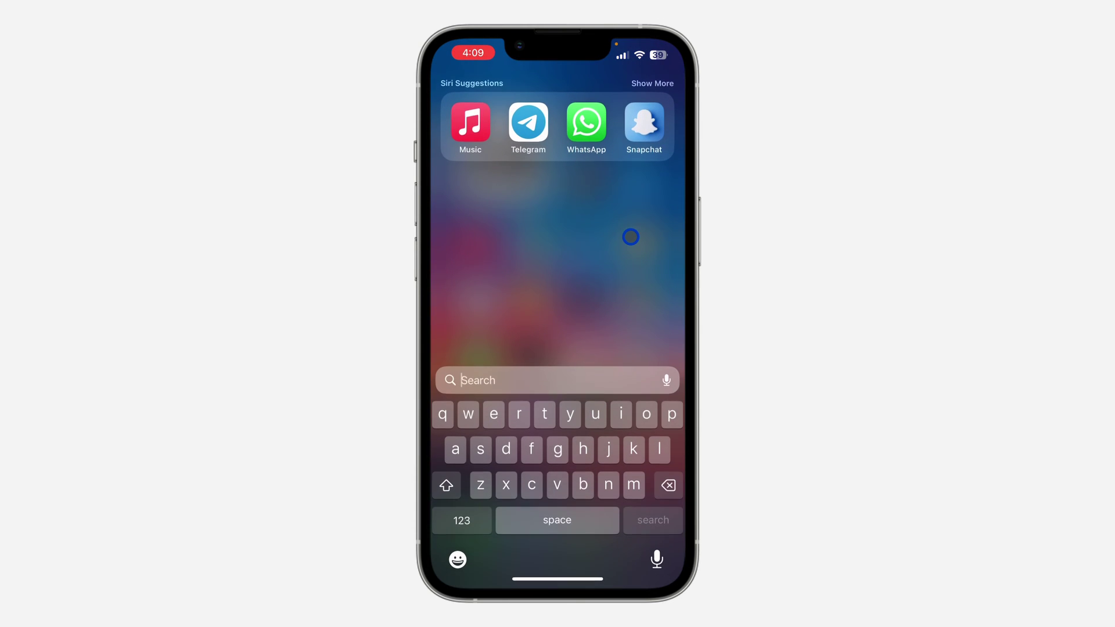
{"action": "type", "text": "mu"}
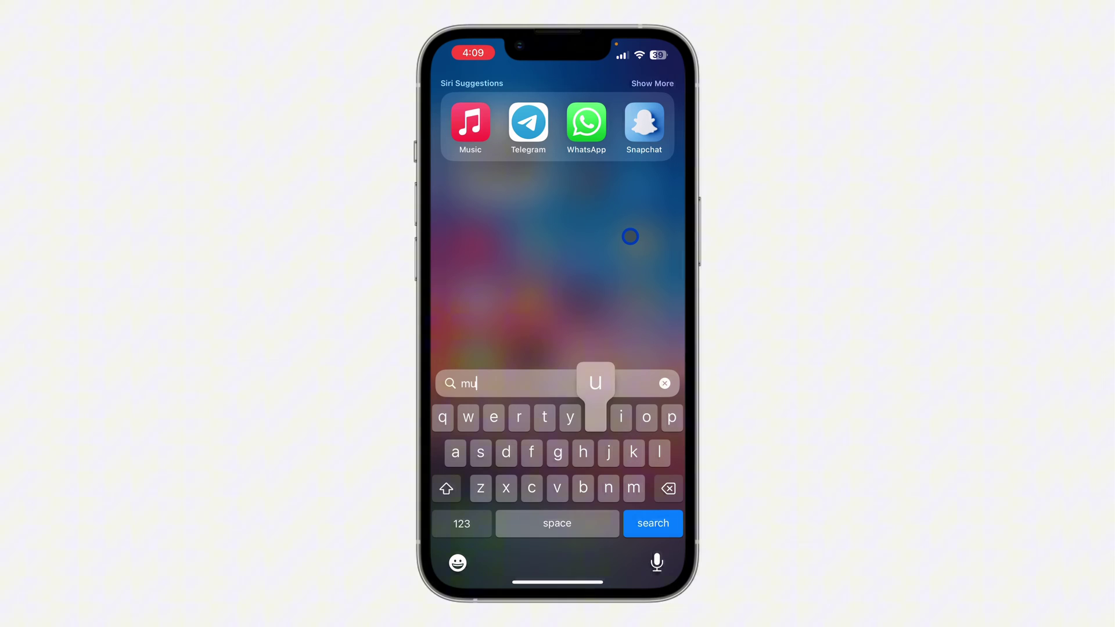
{"action": "type", "text": "m"}
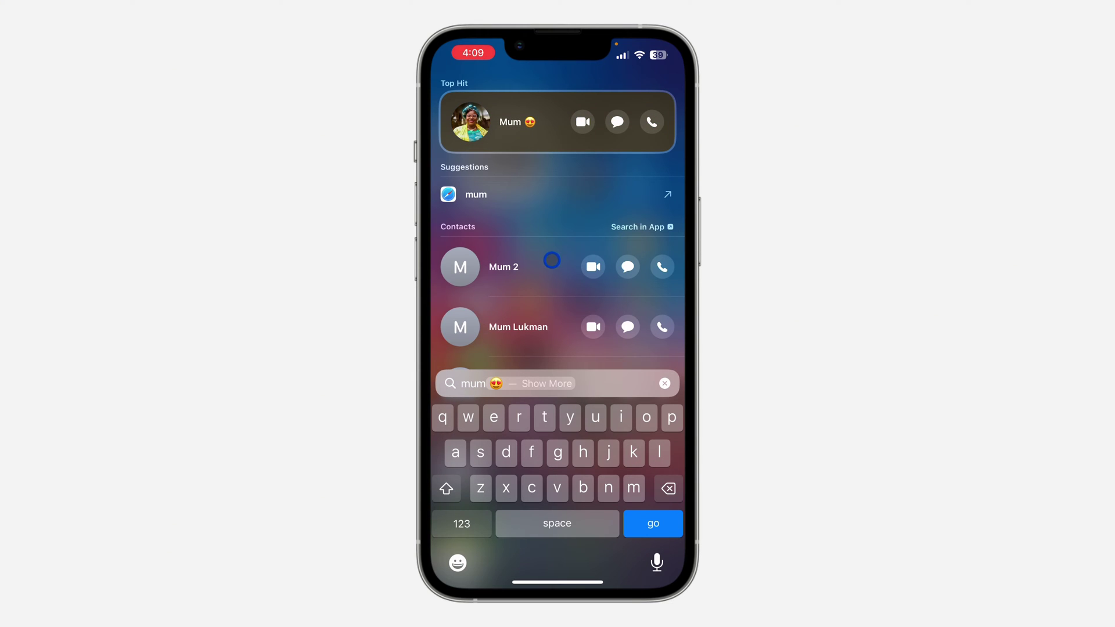
{"action": "mouse_move", "coordinate": [551, 261]}
{"action": "left_mouse_down"}
{"action": "mouse_move", "coordinate": [540, 182]}
{"action": "mouse_move", "coordinate": [531, 391]}
{"action": "left_mouse_up"}
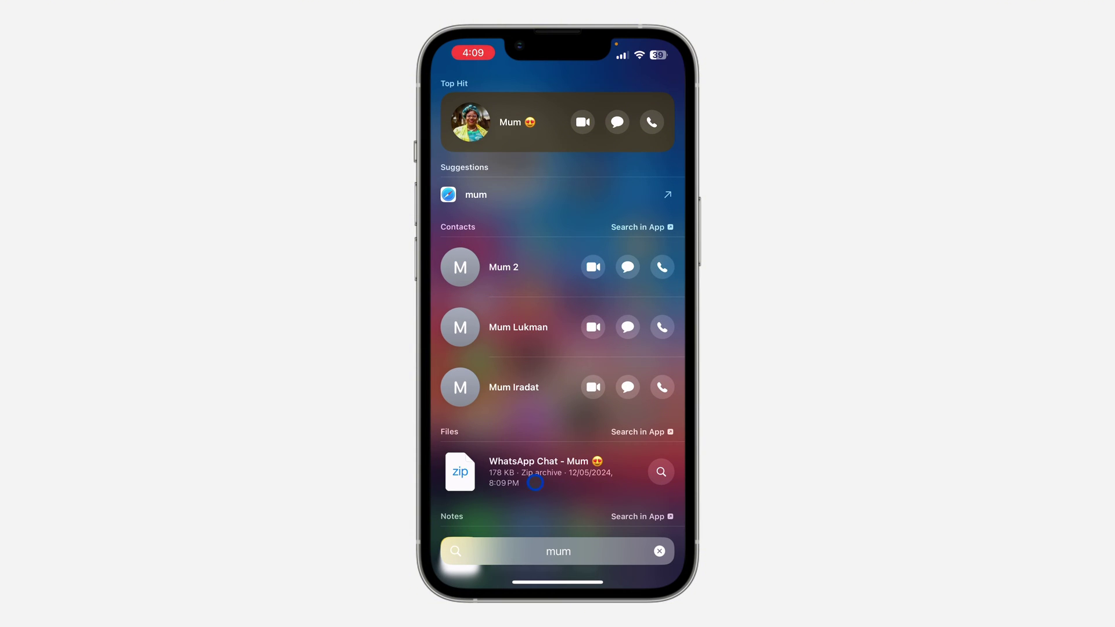
{"action": "left_click", "coordinate": [659, 554]}
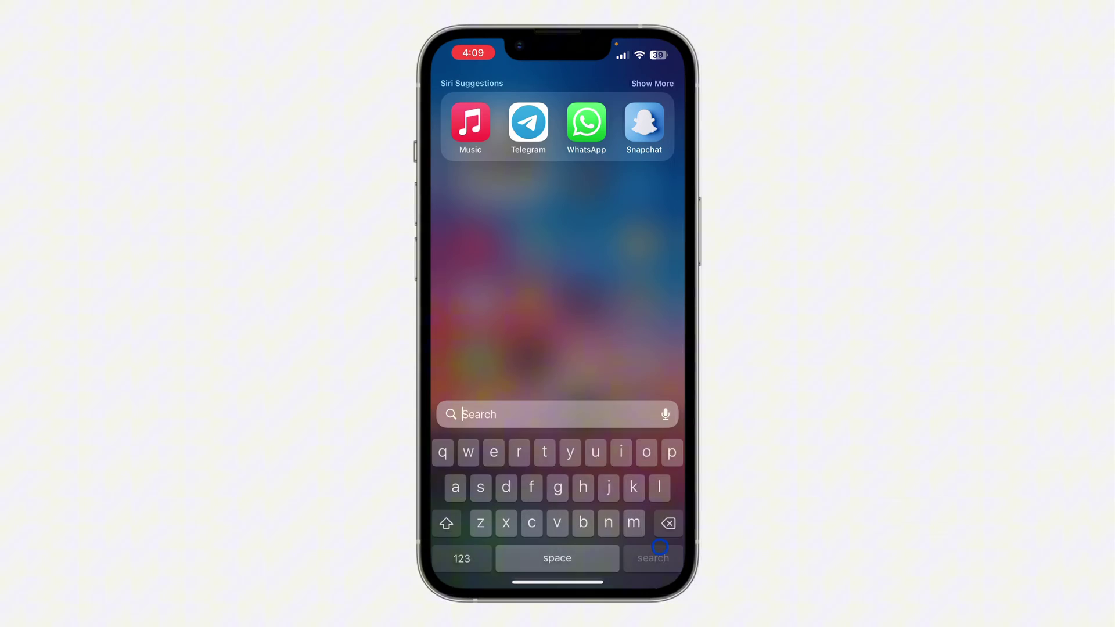
Step: Leave Spotlight and go to Settings > Contacts
{"action": "left_click", "coordinate": [584, 329]}
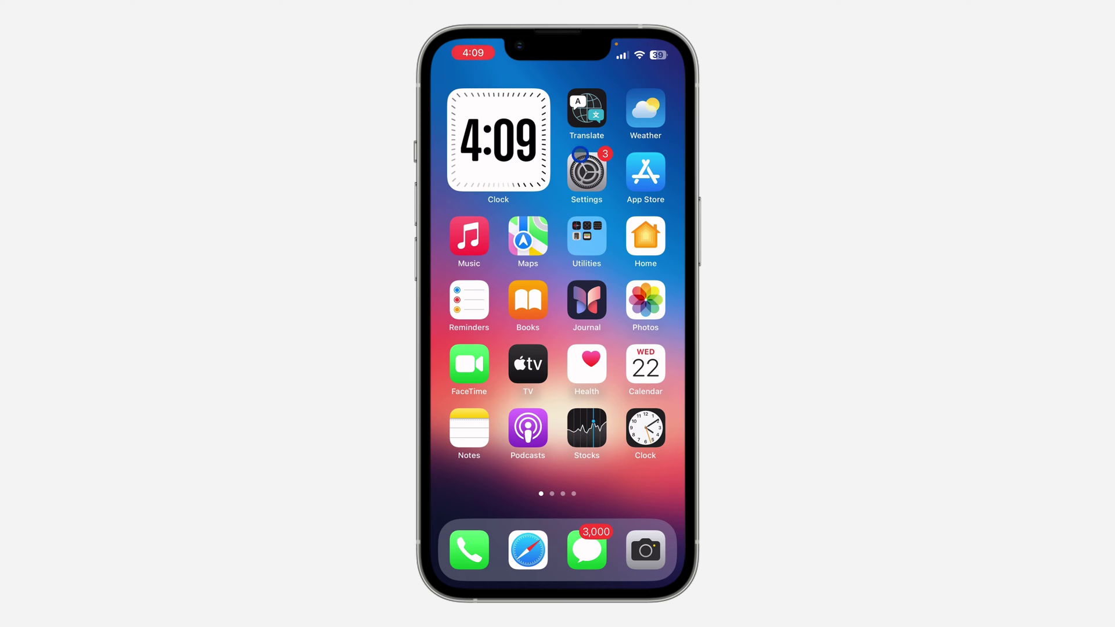
{"action": "left_click", "coordinate": [587, 171]}
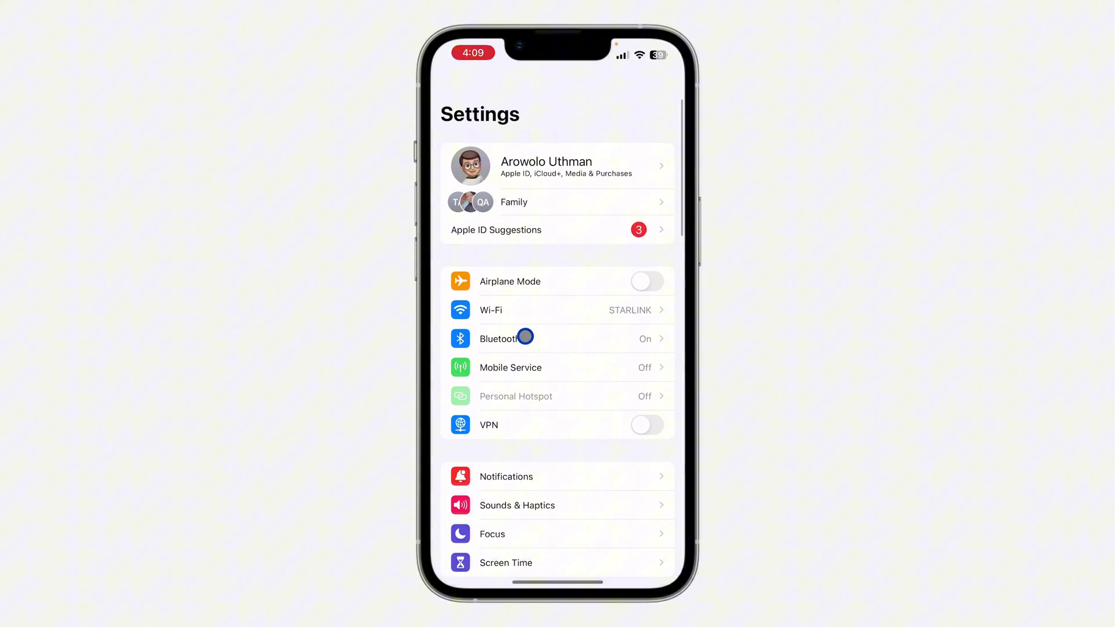
{"action": "scroll", "coordinate": [549, 368], "scroll_direction": "down", "scroll_amount": 5}
{"action": "left_click_drag", "start_coordinate": [549, 368], "coordinate": [531, 288]}
{"action": "mouse_move", "coordinate": [522, 354]}
{"action": "left_mouse_down"}
{"action": "mouse_move", "coordinate": [515, 314]}
{"action": "mouse_move", "coordinate": [526, 353]}
{"action": "left_mouse_up"}
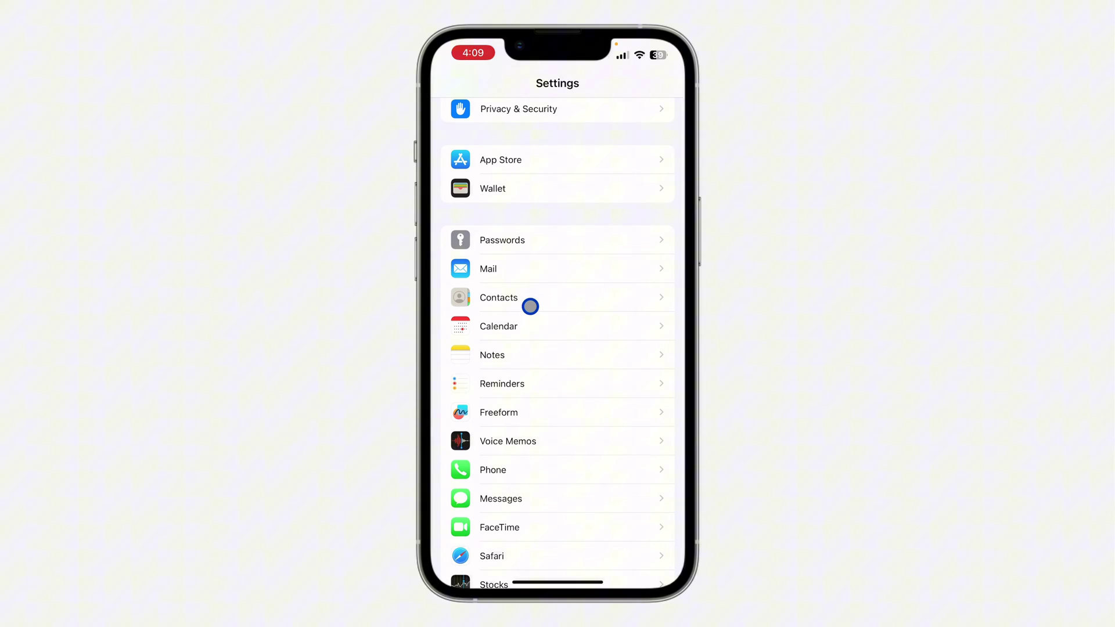
{"action": "left_click", "coordinate": [544, 295]}
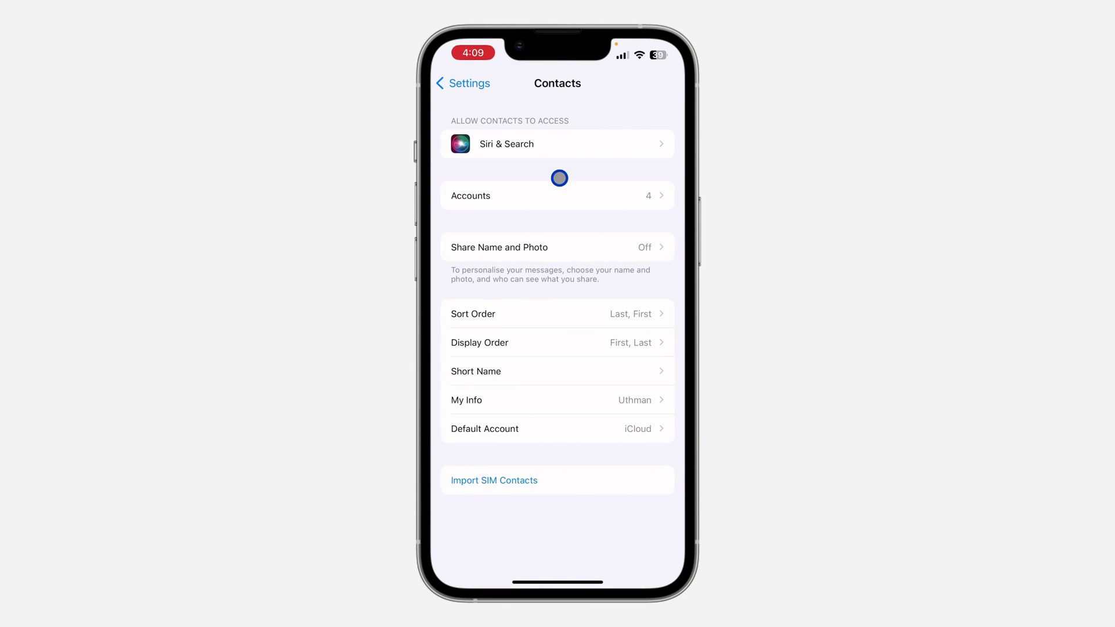
Step: Turn off Show Content in Search under Contacts' Siri & Search settings
{"action": "left_click", "coordinate": [579, 147]}
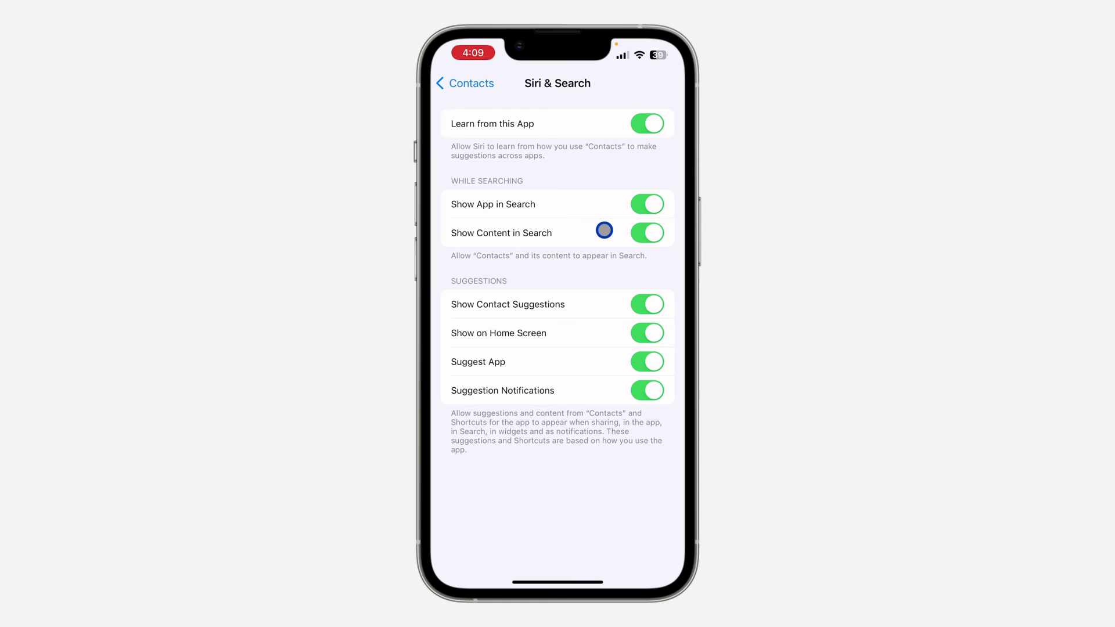
{"action": "left_click", "coordinate": [636, 232]}
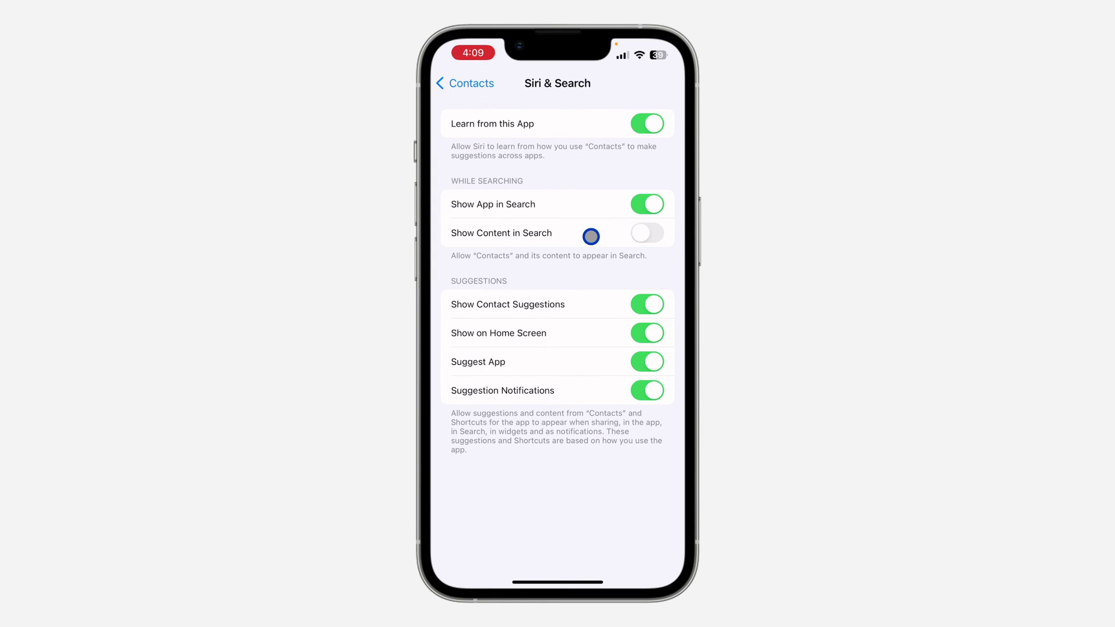
{"action": "key", "text": "shift+super+h"}
{"action": "key", "text": "super+space"}
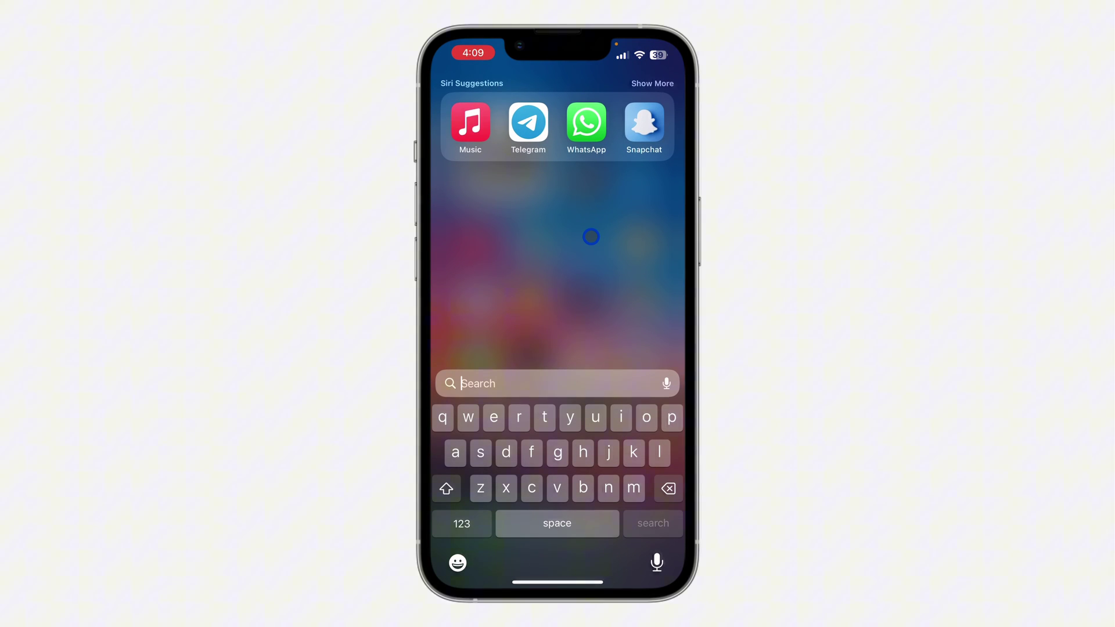
{"action": "type", "text": "mum"}
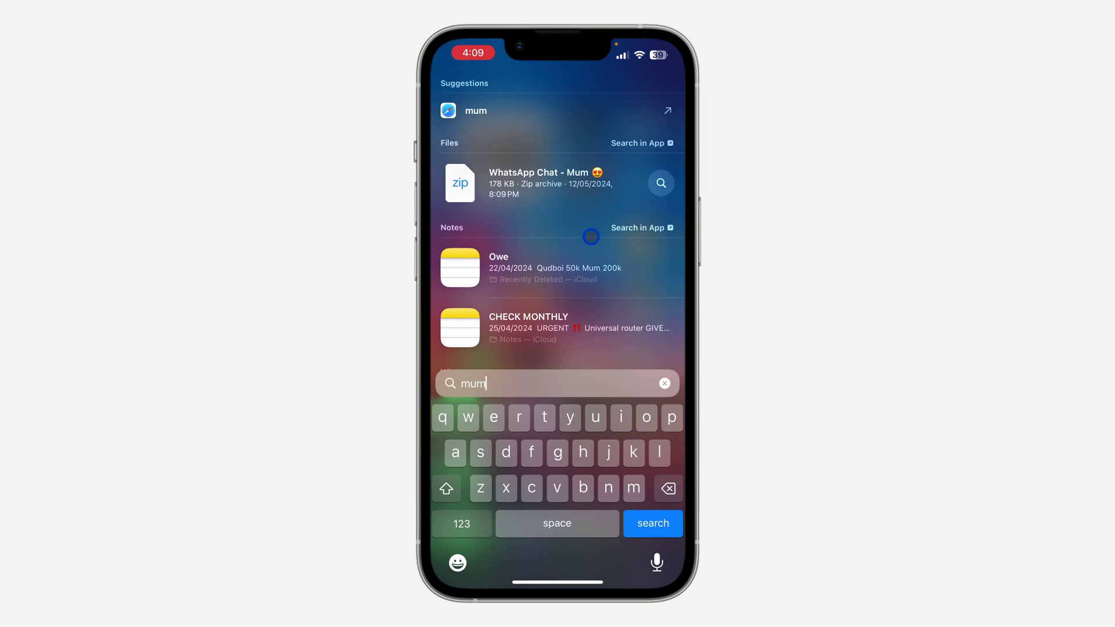
{"action": "scroll", "coordinate": [591, 237], "scroll_direction": "down", "scroll_amount": 3}
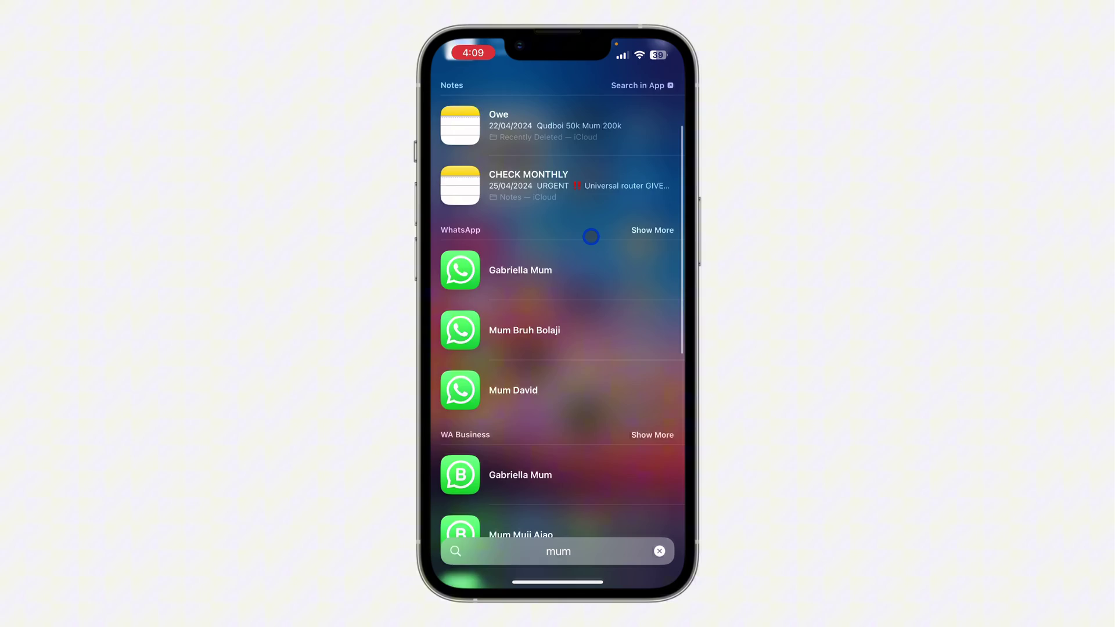
{"action": "scroll", "coordinate": [590, 236], "scroll_direction": "up", "scroll_amount": 3}
{"action": "key", "text": "BackSpace"}
{"action": "key", "text": "BackSpace"}
{"action": "key", "text": "BackSpace"}
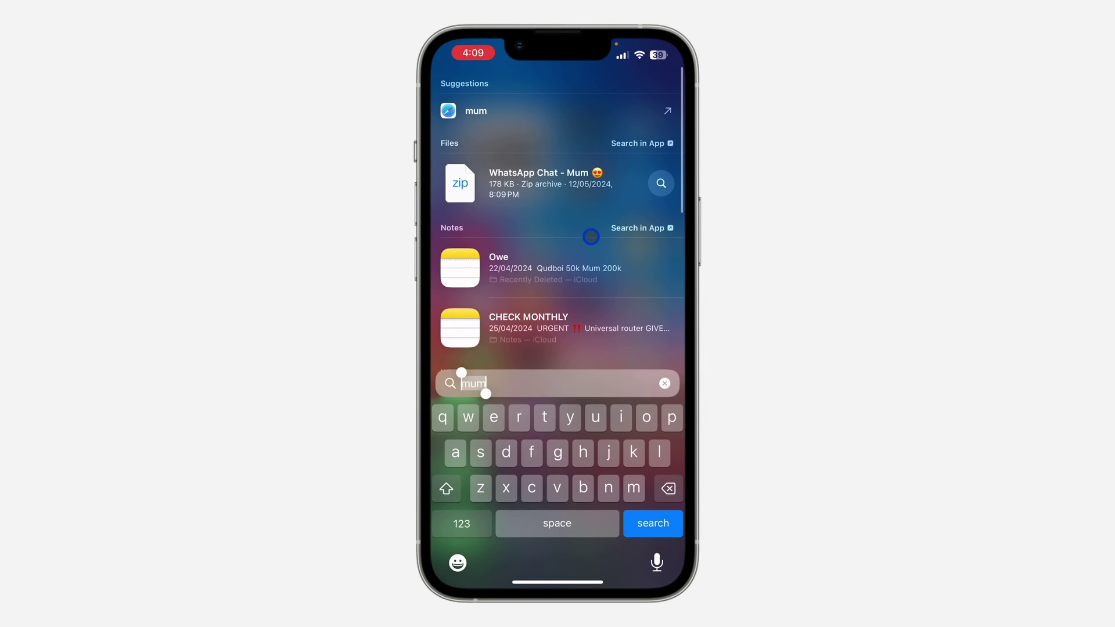
{"action": "type", "text": "si"}
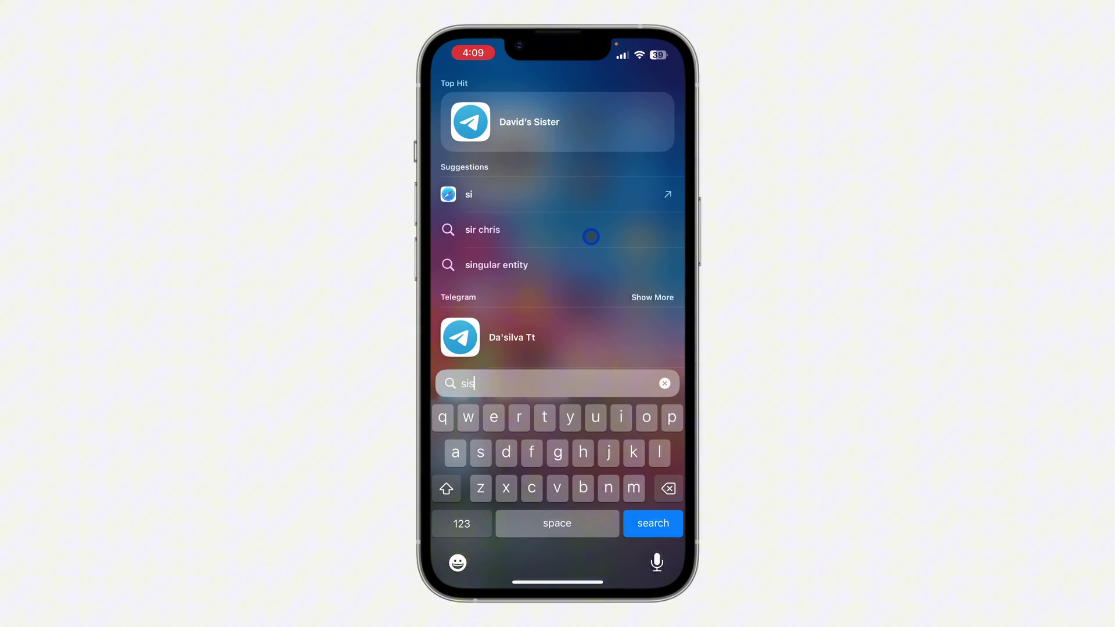
{"action": "type", "text": "s"}
{"action": "scroll", "coordinate": [590, 235], "scroll_direction": "down", "scroll_amount": 2}
{"action": "scroll", "coordinate": [591, 236], "scroll_direction": "down", "scroll_amount": 5}
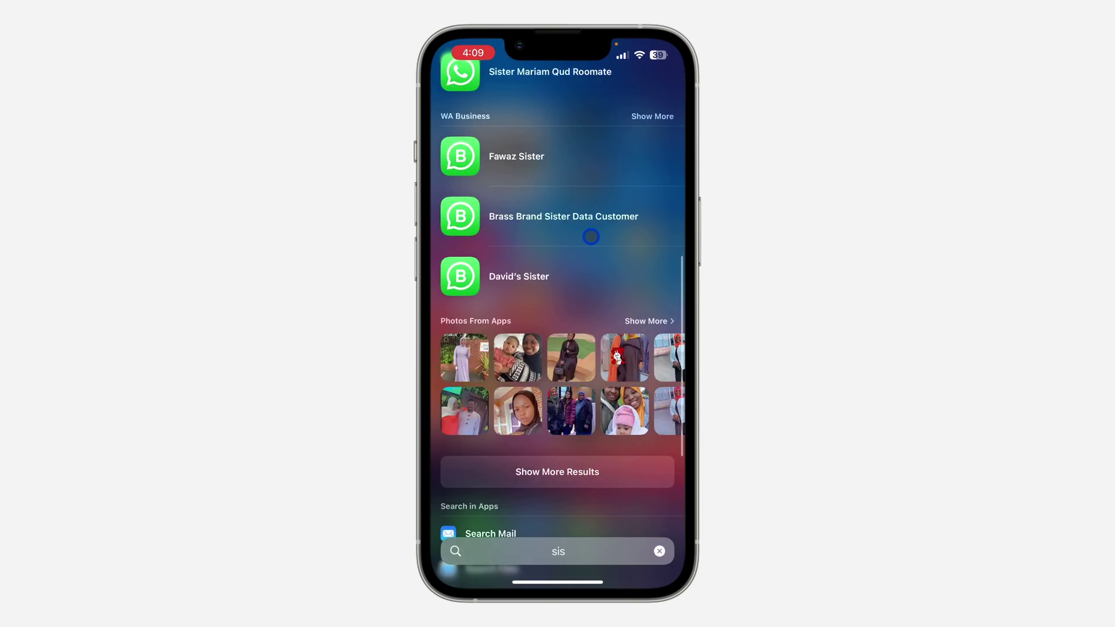
{"action": "scroll", "coordinate": [591, 236], "scroll_direction": "up", "scroll_amount": 5}
{"action": "scroll", "coordinate": [591, 236], "scroll_direction": "down", "scroll_amount": 5}
{"action": "scroll", "coordinate": [591, 236], "scroll_direction": "up", "scroll_amount": 5}
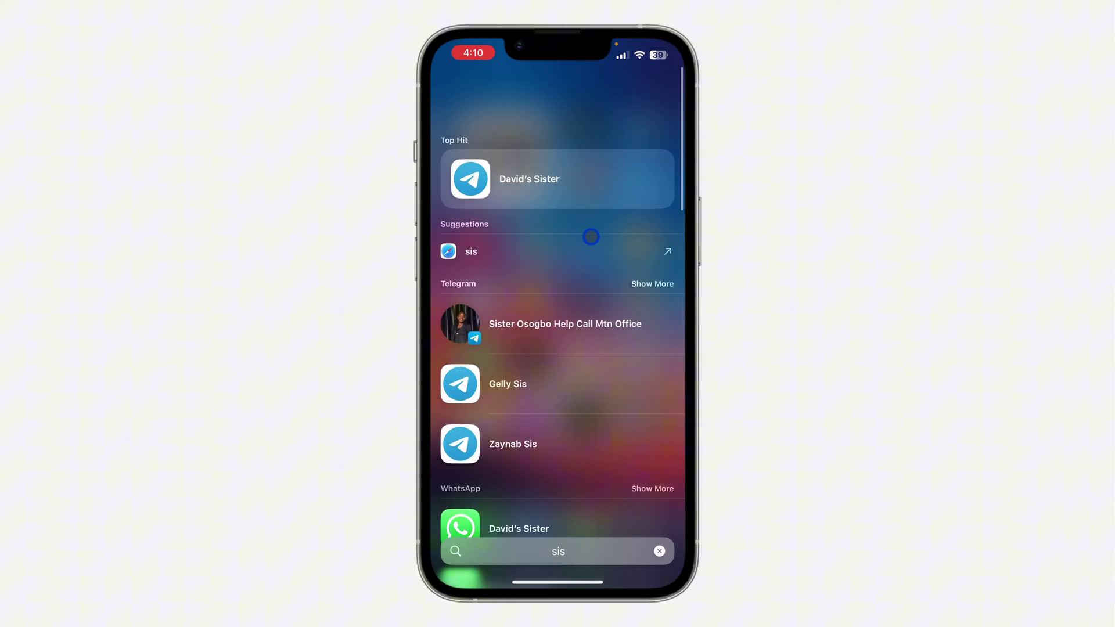
{"action": "key", "text": "BackSpace"}
{"action": "key", "text": "BackSpace"}
{"action": "key", "text": "BackSpace"}
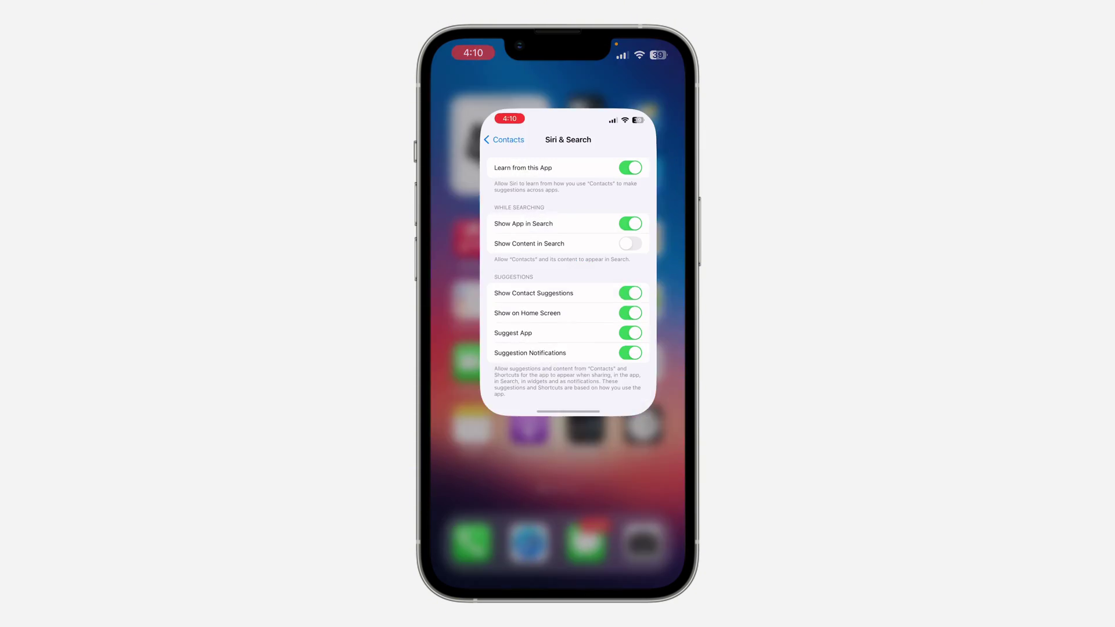